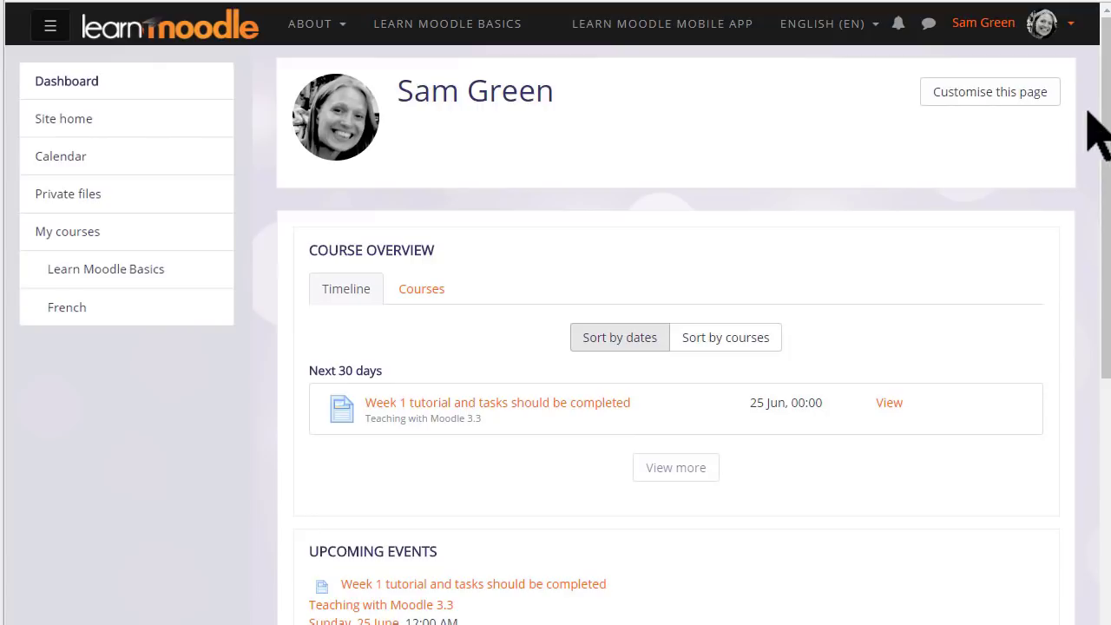
- Go to the dashboard and show course cards (Basic French, Learn Moodle Basics) instead of the timeline
click(1069, 26)
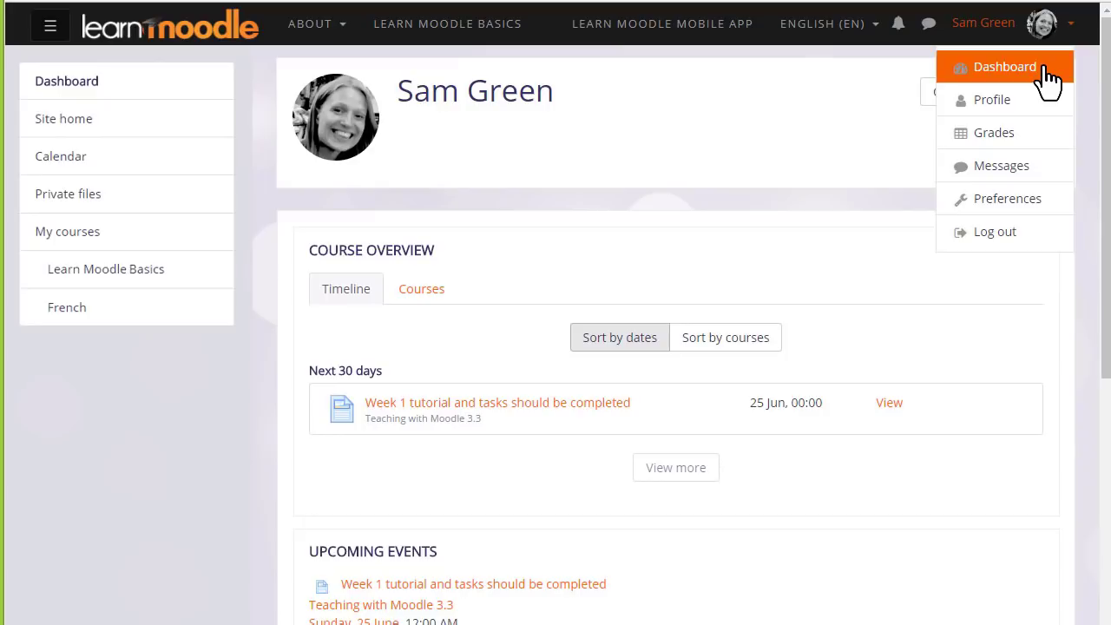
click(1101, 139)
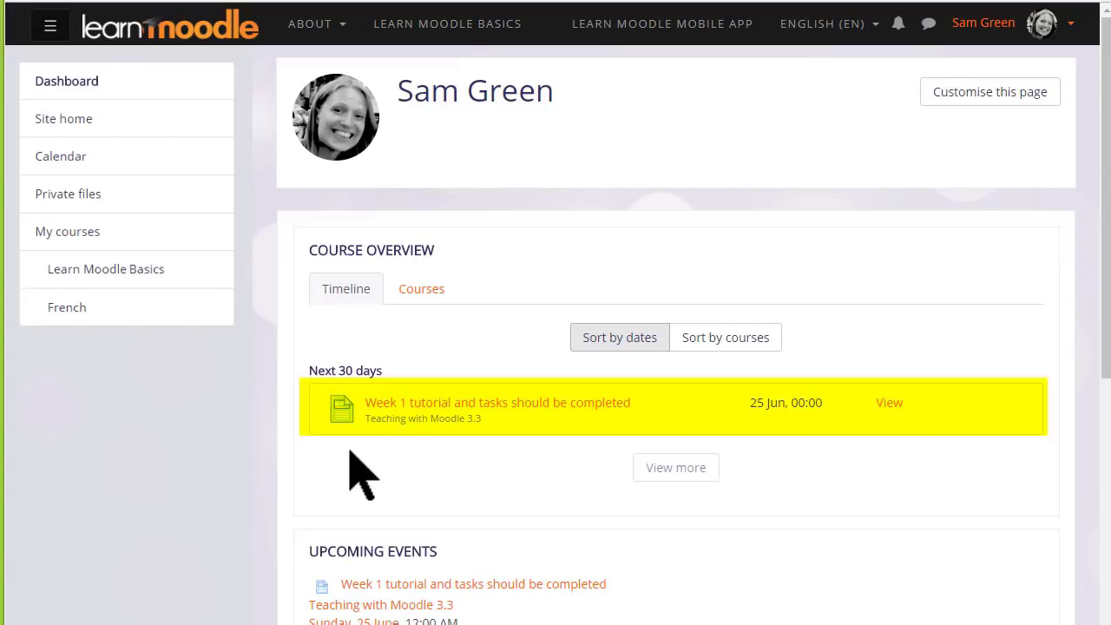
click(439, 297)
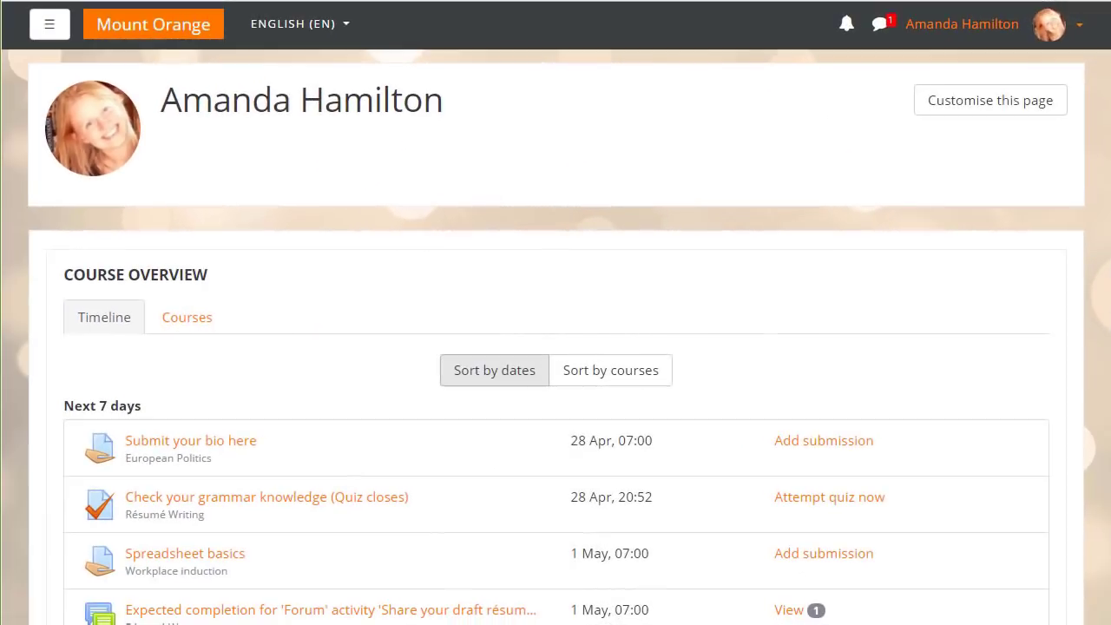
- Scroll through the Mount Orange dashboard timeline of upcoming activities
scroll(555, 347, down, 3)
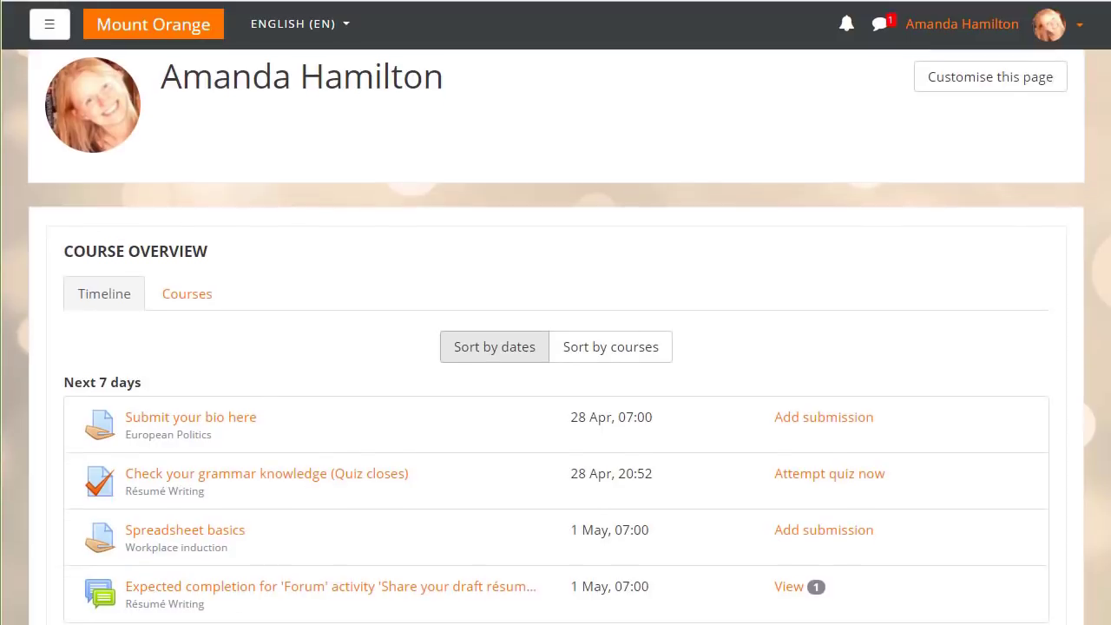
scroll(1108, 403, down, 1)
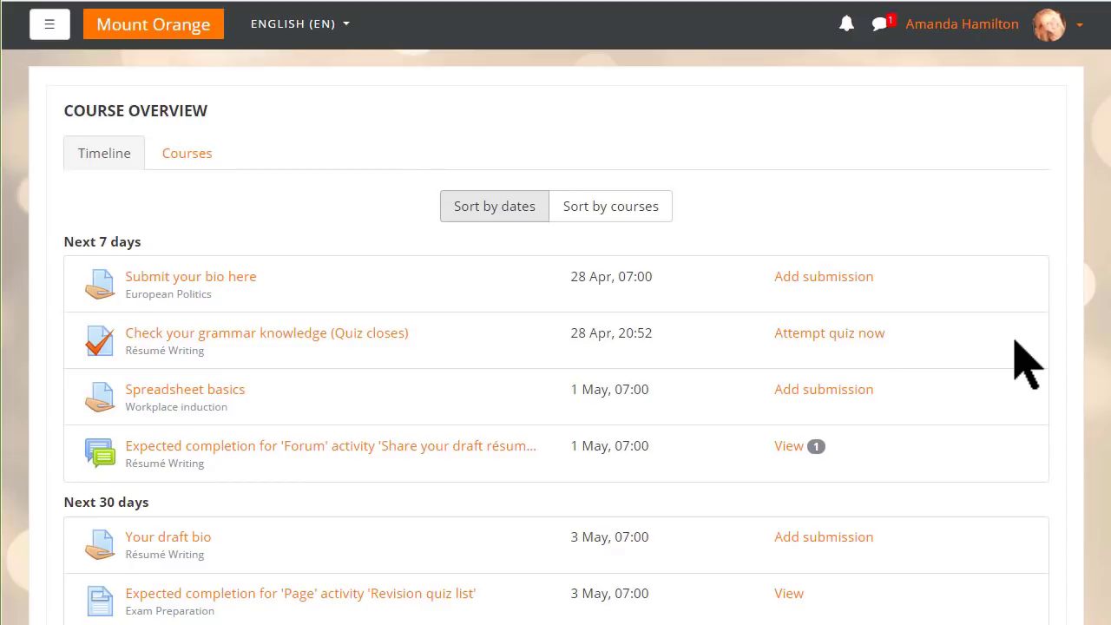
scroll(664, 252, up, 1)
- Group timeline deadlines by course, then show the in-progress course cards, e.g. Résumé Writing, Workplace induction
click(664, 252)
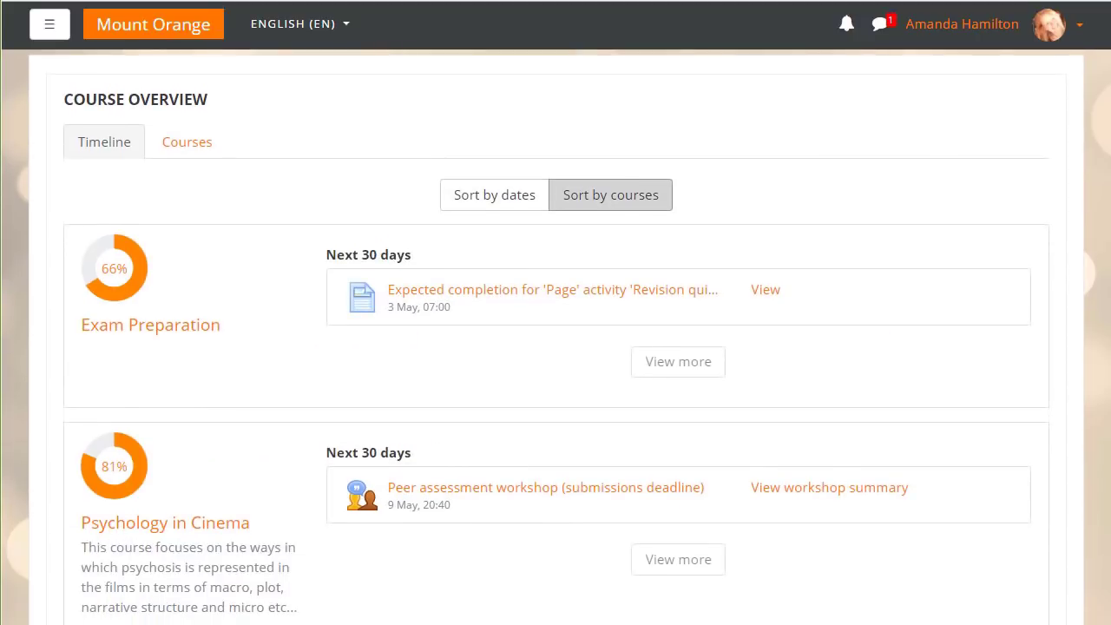
scroll(664, 252, down, 2)
scroll(664, 251, down, 3)
scroll(555, 347, up, 4)
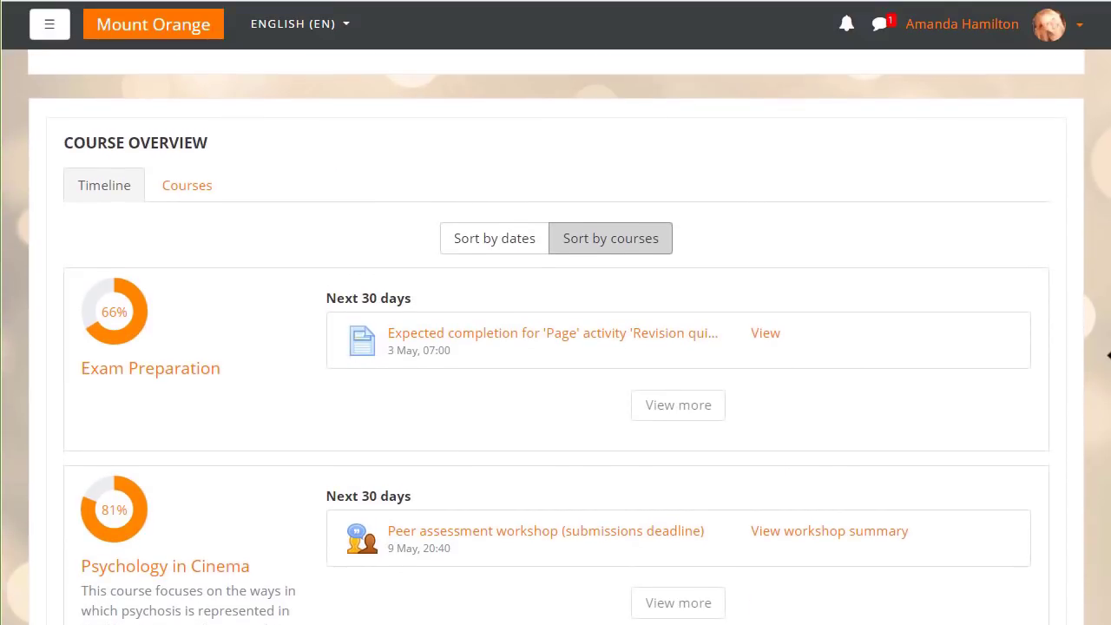
click(173, 195)
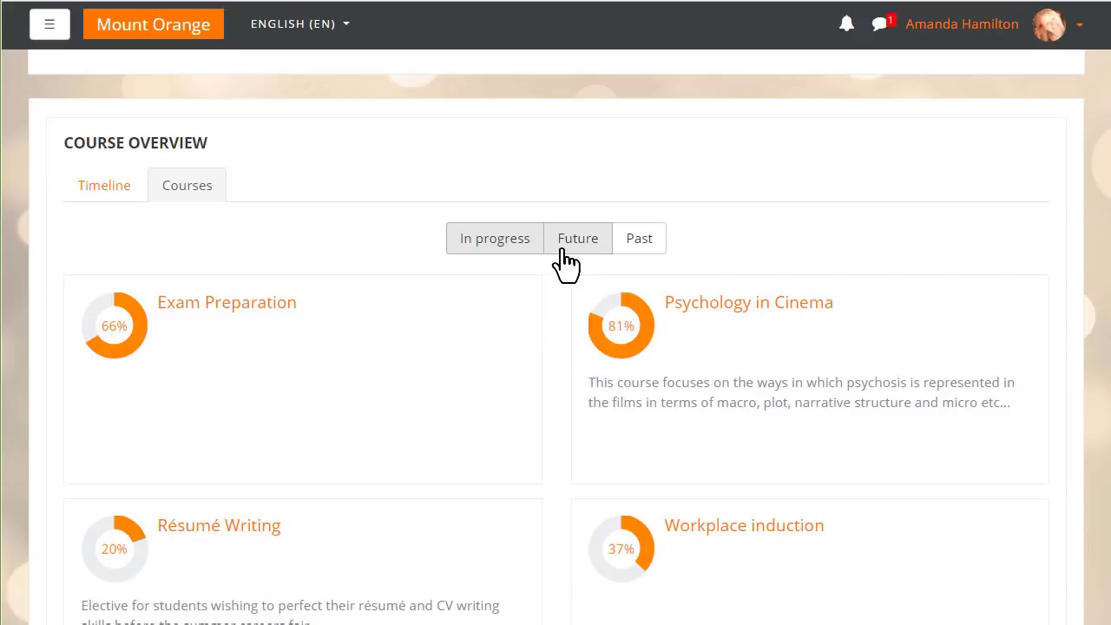
- Review the Past courses, then switch back to the In progress courses
click(634, 248)
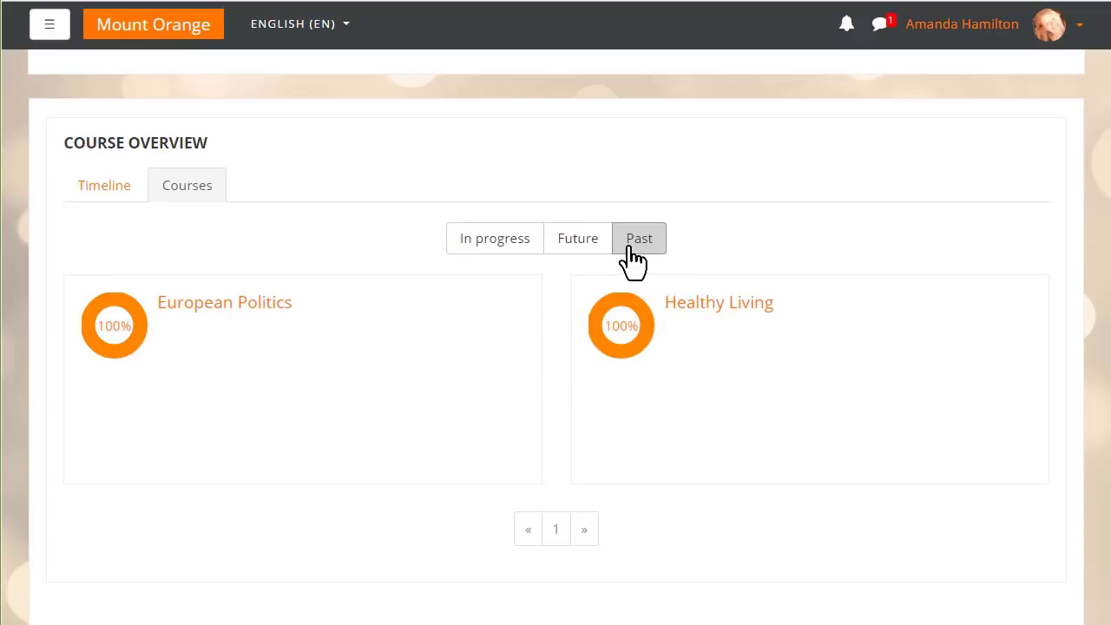
click(526, 246)
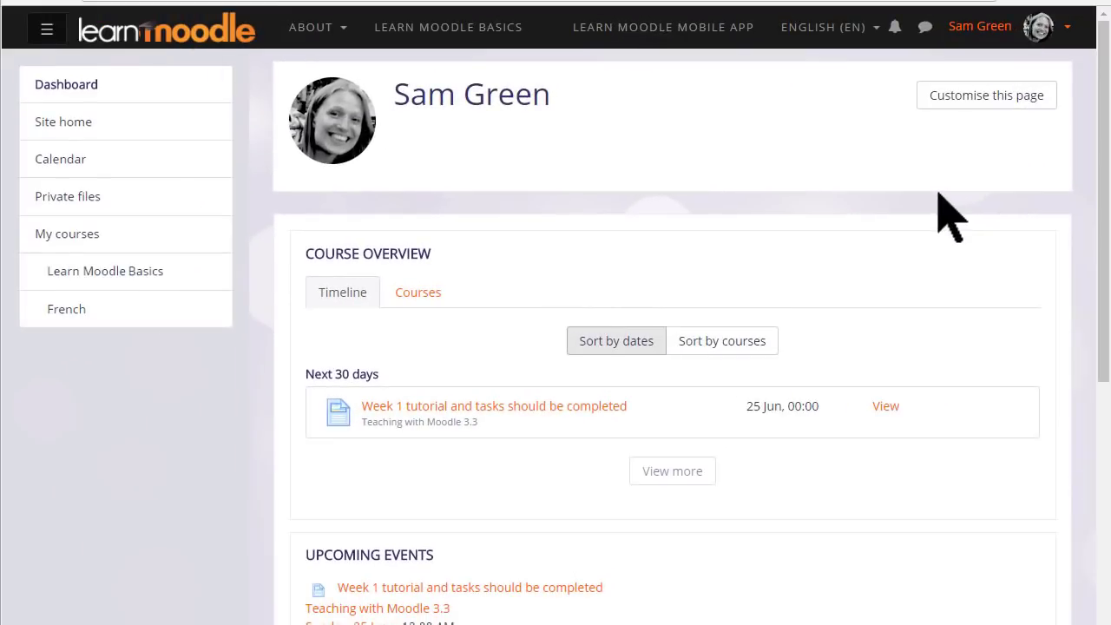
- Put the dashboard into editing mode with Customise this page
click(985, 97)
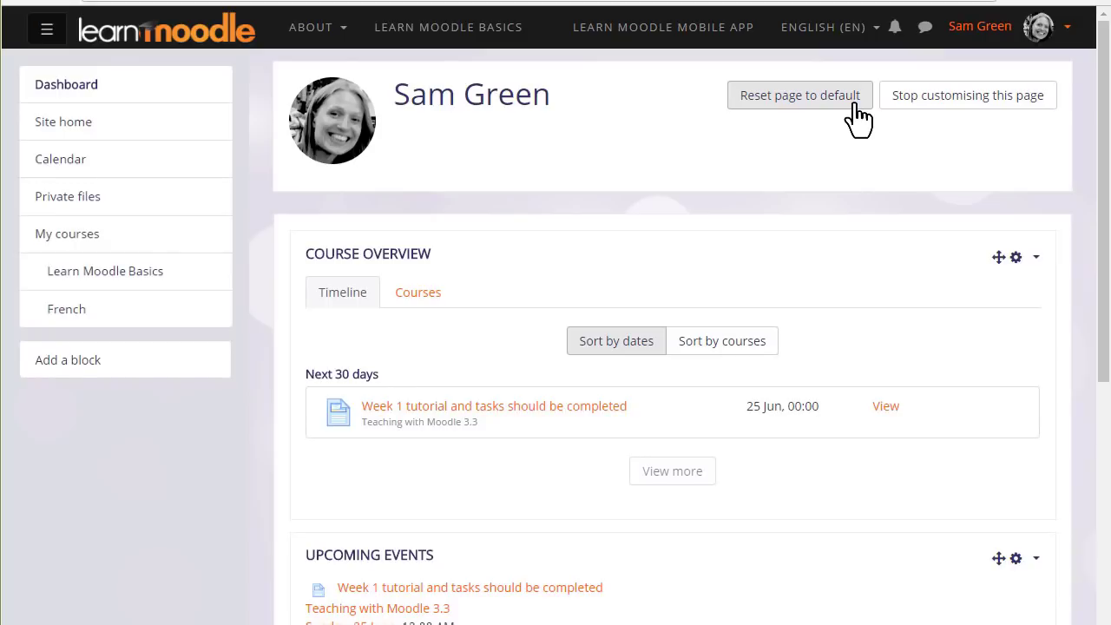
- Add a Tags block and move it into the main column above the course overview
click(173, 386)
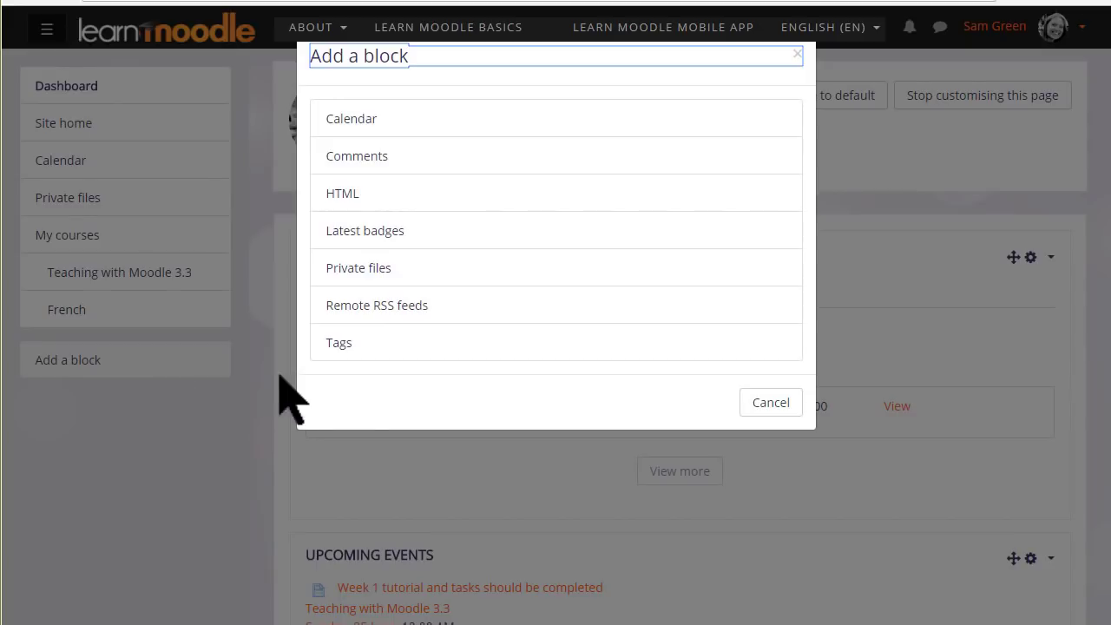
click(354, 365)
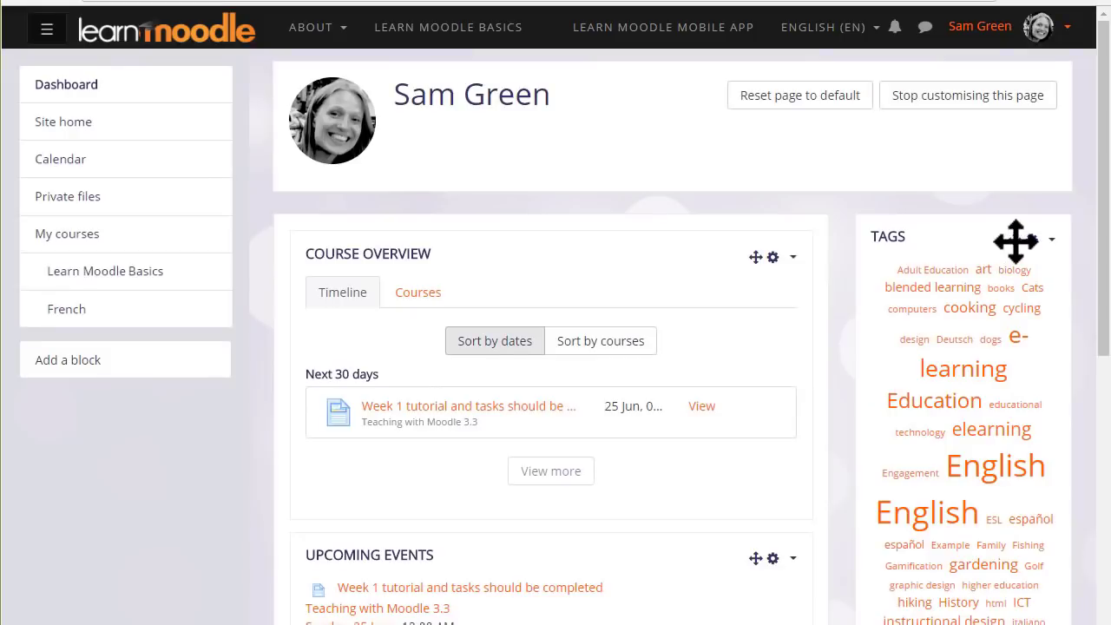
mouse_move(1016, 241)
mouse_down()
mouse_move(615, 459)
mouse_move(382, 461)
mouse_up()
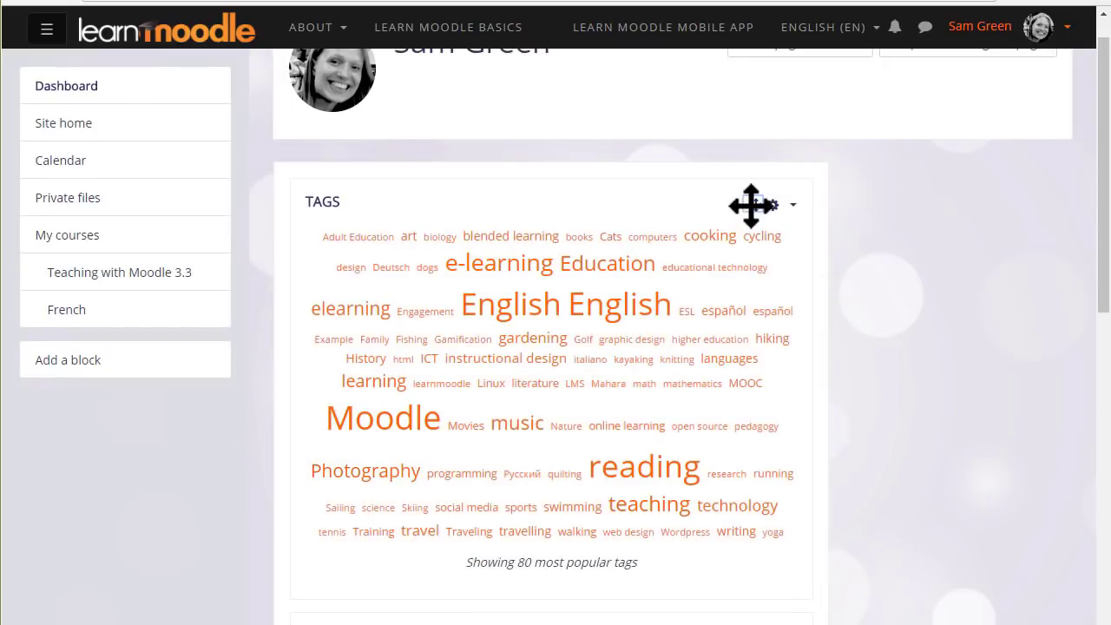
click(752, 206)
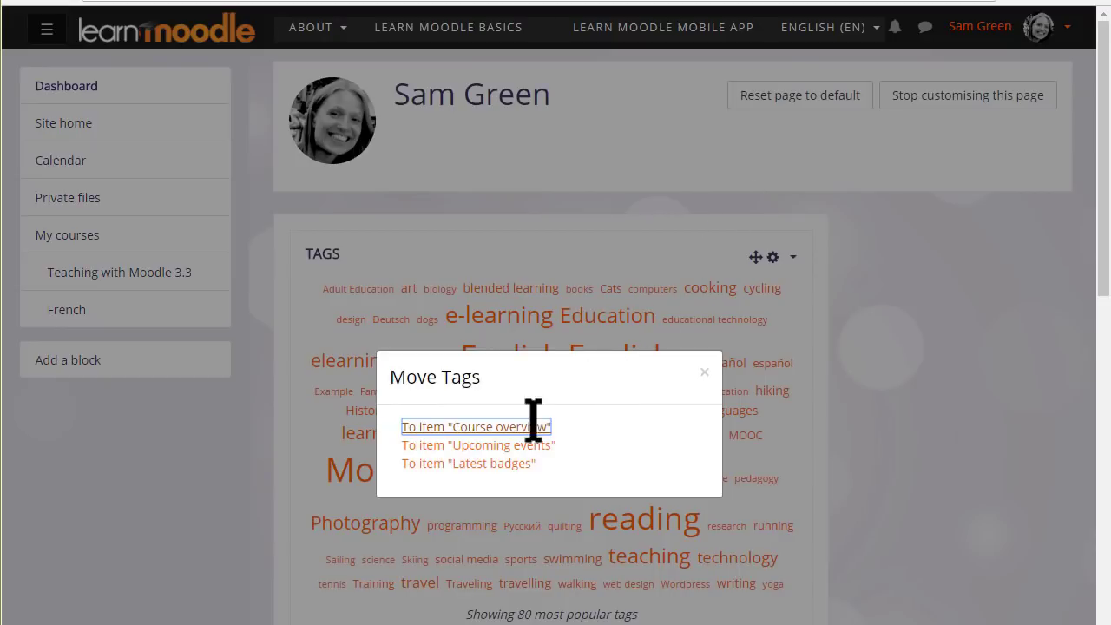
- Move the Tags block below Upcoming events
click(518, 463)
drag(1103, 221, 1085, 440)
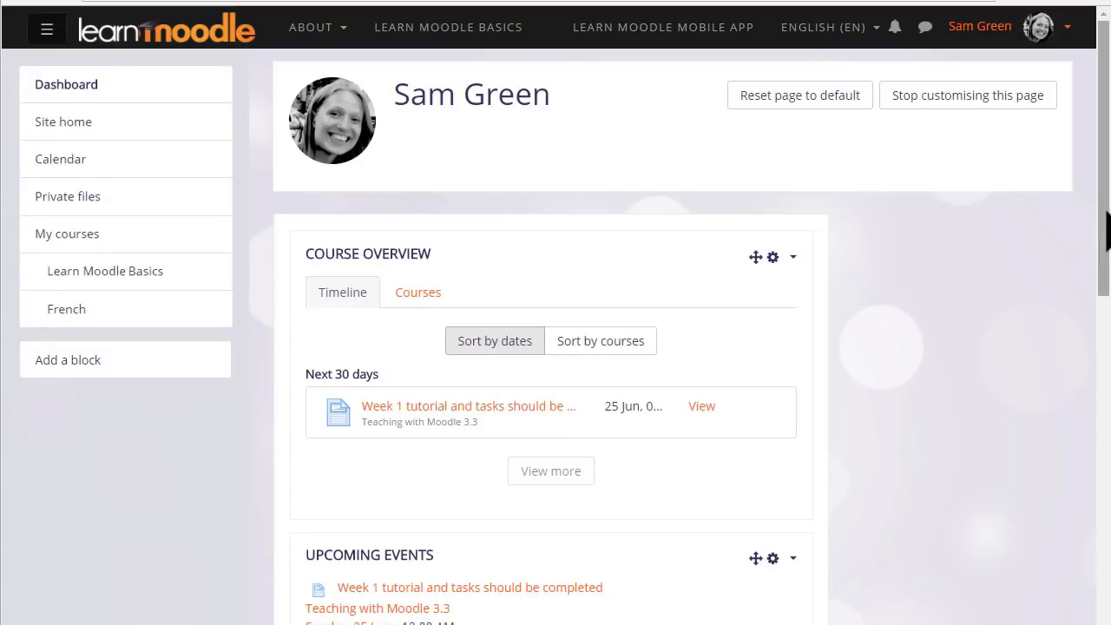
scroll(1083, 467, down, 1)
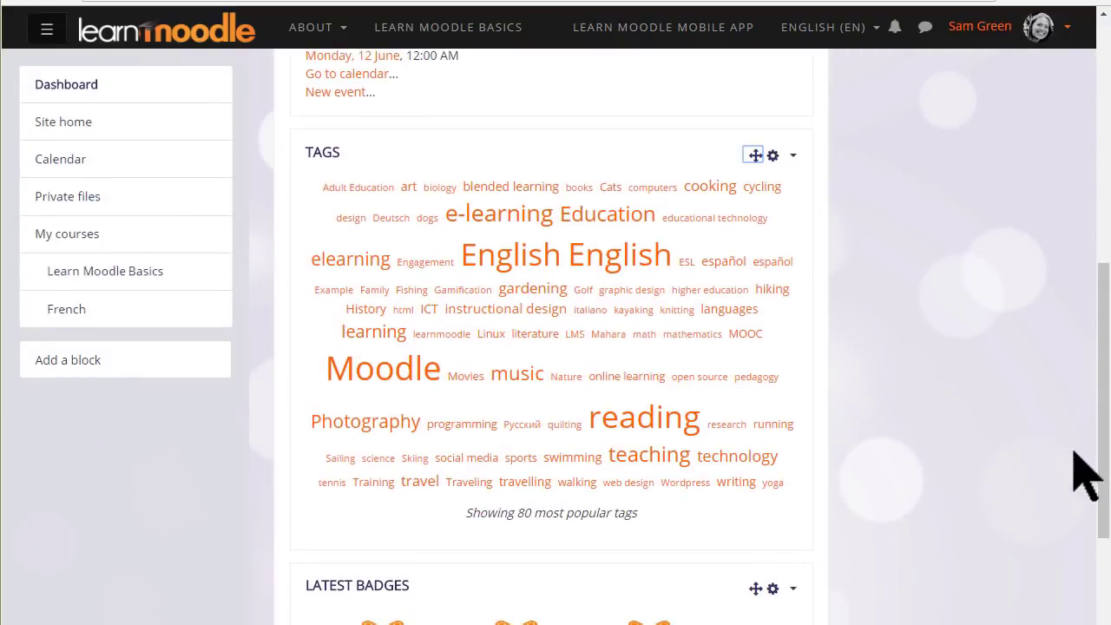
- Delete the Tags block and stop customising the dashboard
click(792, 157)
click(713, 261)
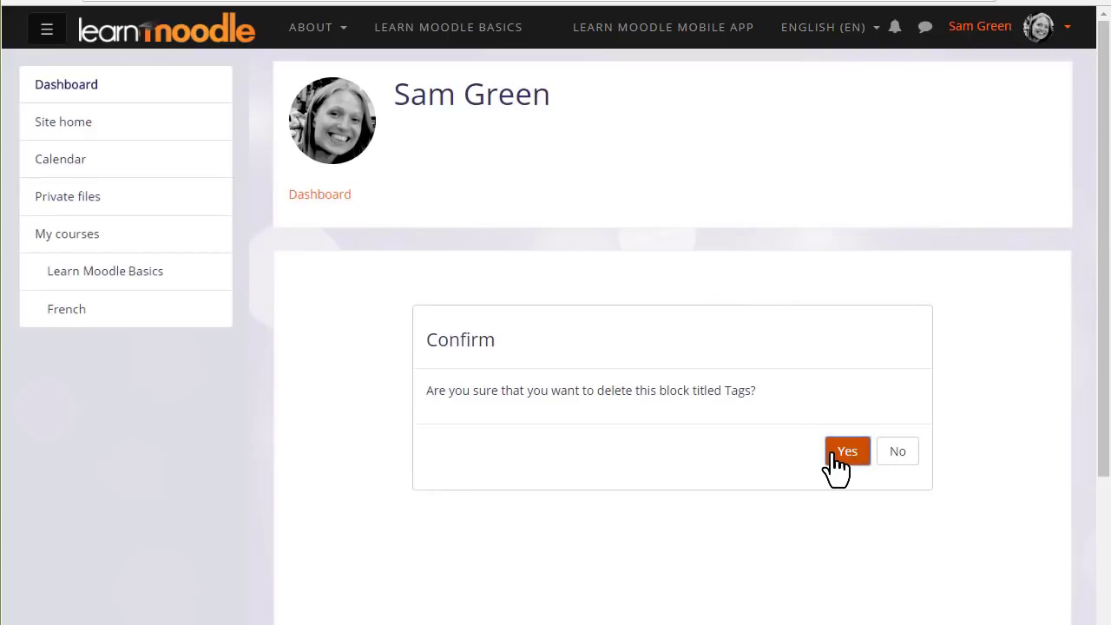
click(835, 460)
click(924, 117)
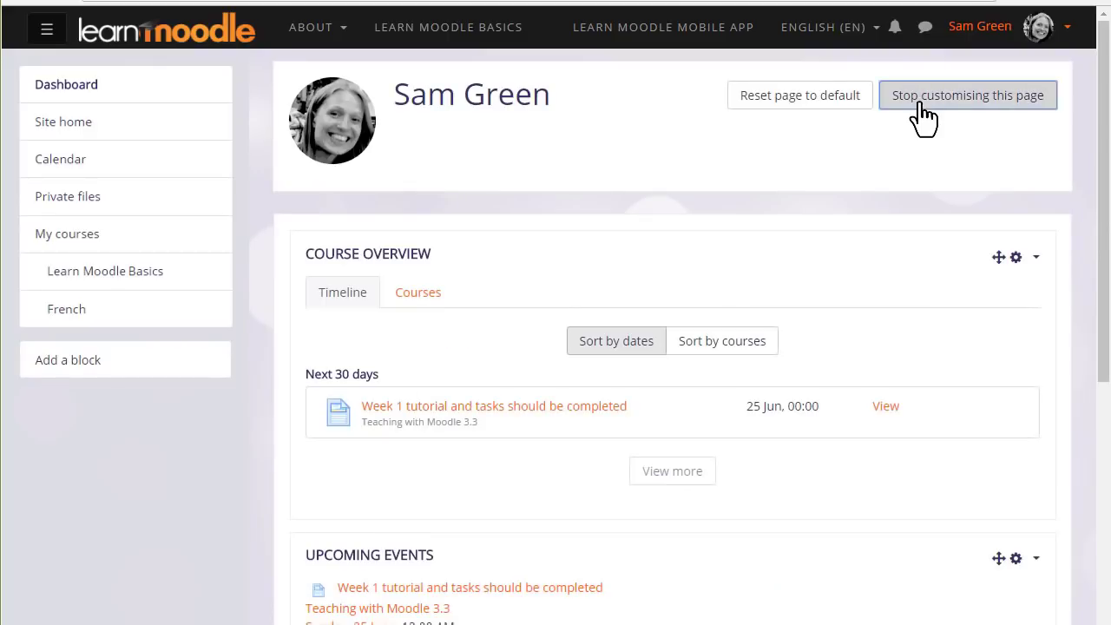